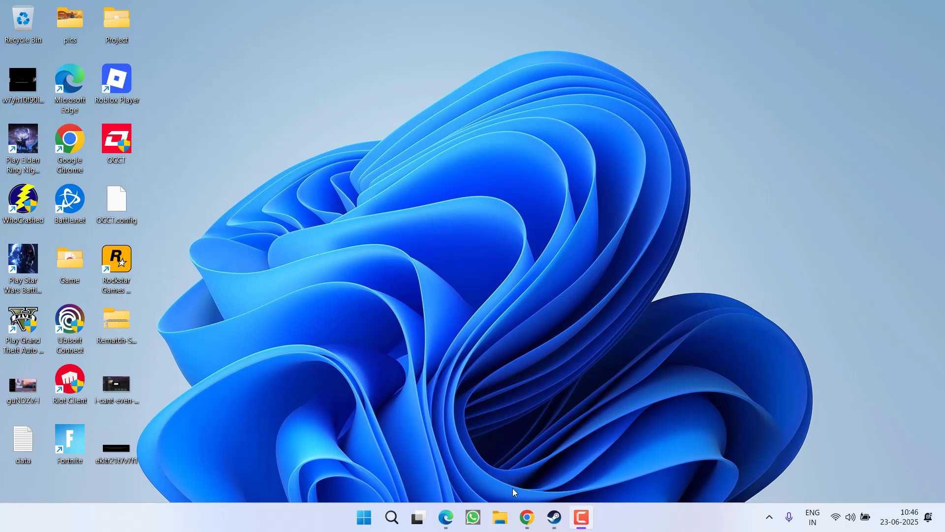
Download RevoUninstaller_Portable.zip to the desktop from Chrome and open the archive.
{"action": "left_click", "coordinate": [526, 517]}
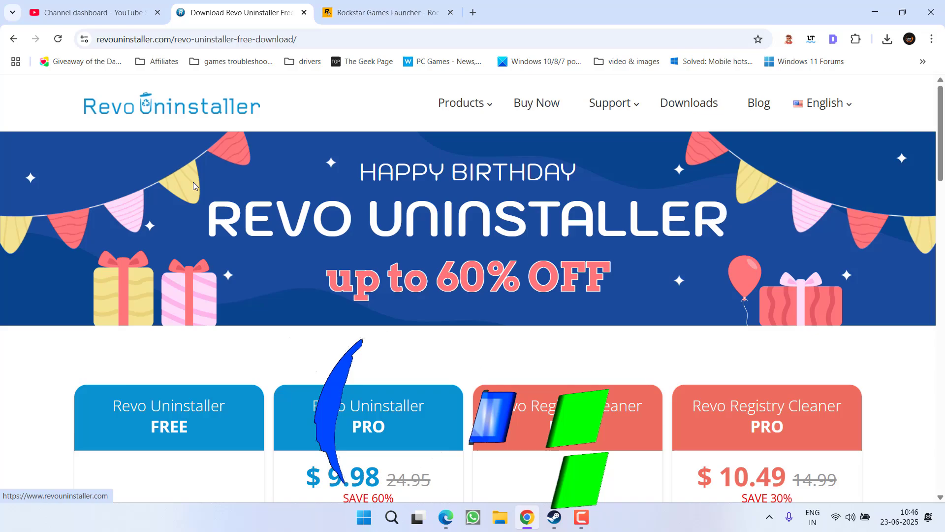
{"action": "scroll", "coordinate": [256, 208], "scroll_direction": "down", "scroll_amount": 5}
{"action": "scroll", "coordinate": [256, 208], "scroll_direction": "down", "scroll_amount": 5}
{"action": "scroll", "coordinate": [256, 209], "scroll_direction": "down", "scroll_amount": 2}
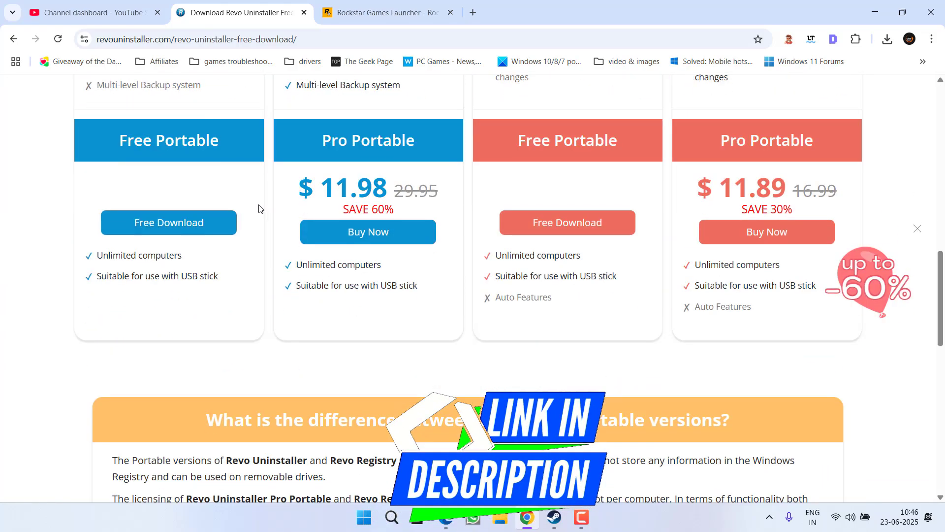
{"action": "left_click", "coordinate": [175, 222]}
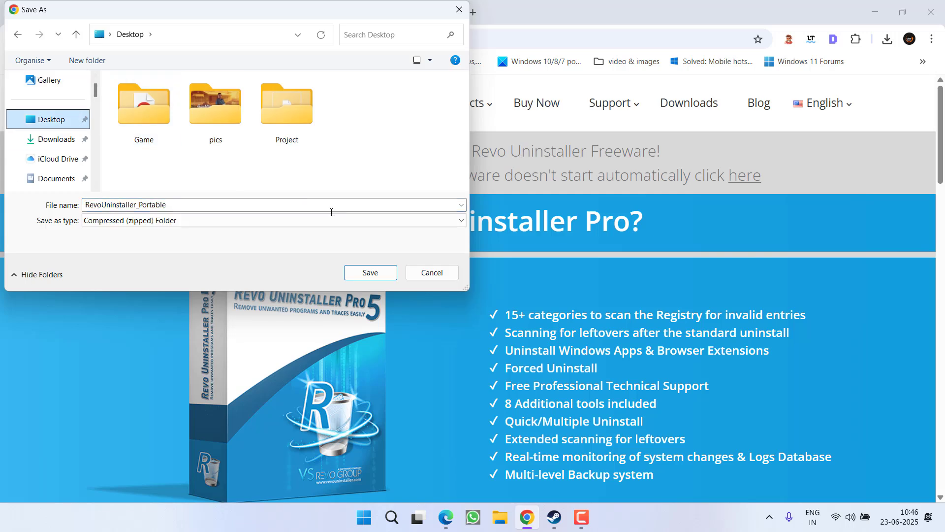
{"action": "left_click", "coordinate": [370, 272]}
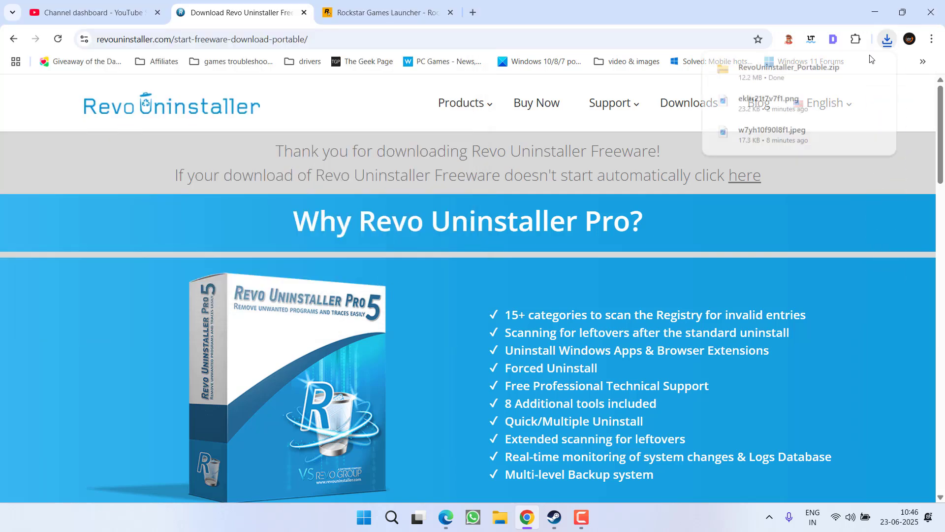
{"action": "left_click", "coordinate": [751, 72]}
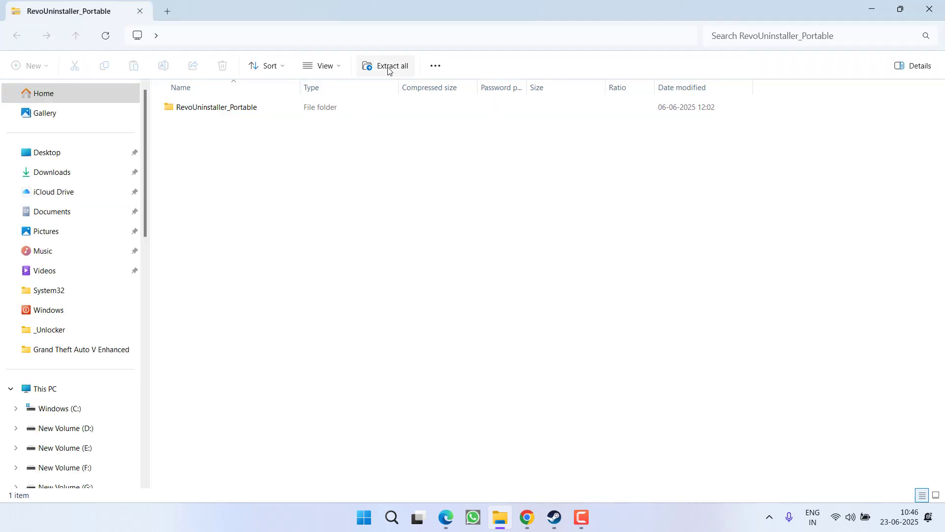
Extract RevoUninstaller_Portable.zip to the desktop and run RevoUPort as administrator.
{"action": "left_click", "coordinate": [390, 65]}
{"action": "left_click", "coordinate": [570, 382]}
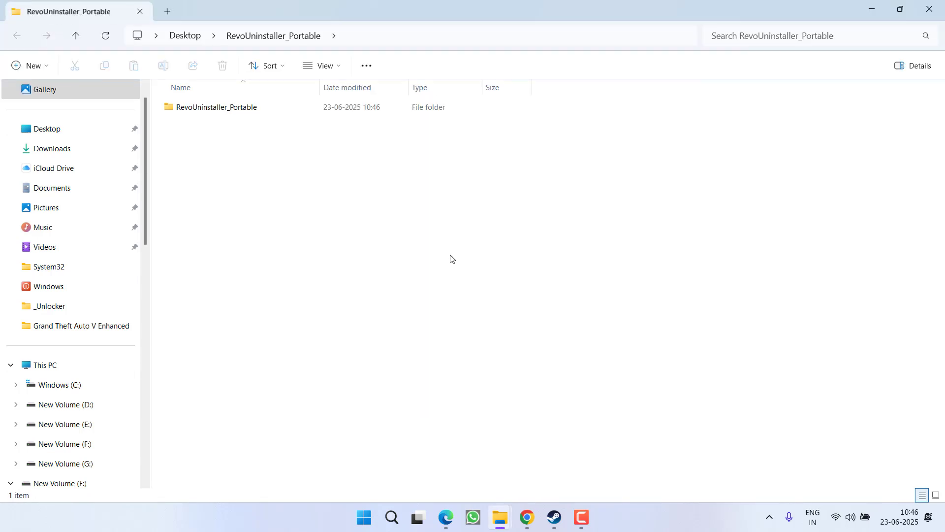
{"action": "double_click", "coordinate": [195, 107]}
{"action": "left_click", "coordinate": [206, 199]}
{"action": "right_click", "coordinate": [206, 199]}
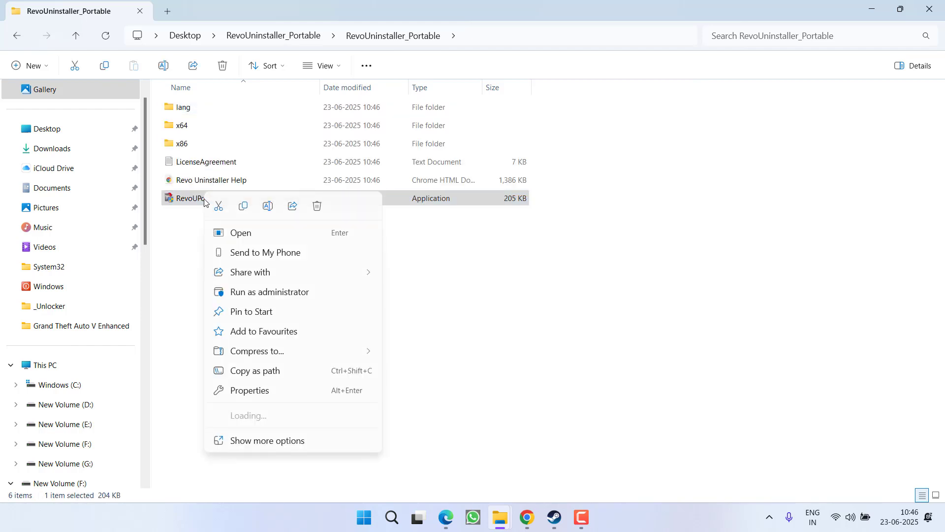
{"action": "left_click", "coordinate": [269, 292]}
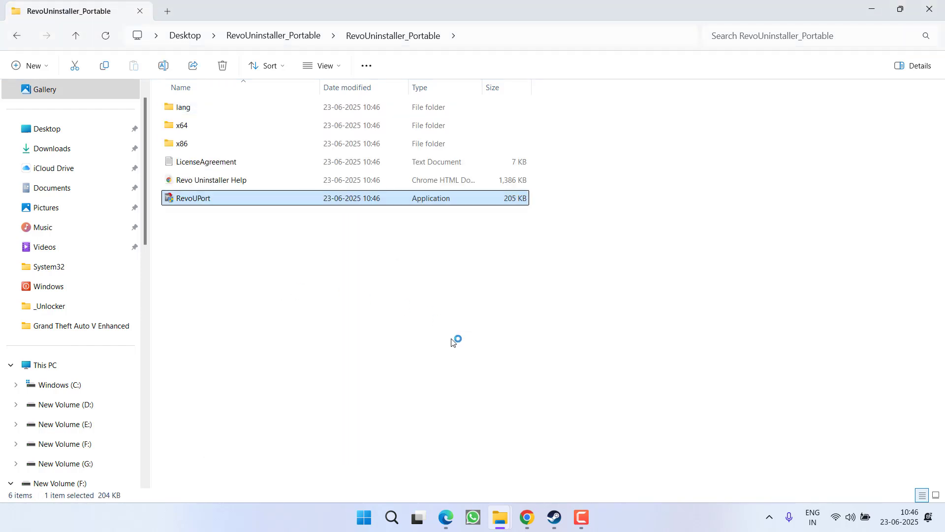
Allow Revo to run, then uninstall Rockstar Games SDK with a restore point.
{"action": "left_click", "coordinate": [406, 388]}
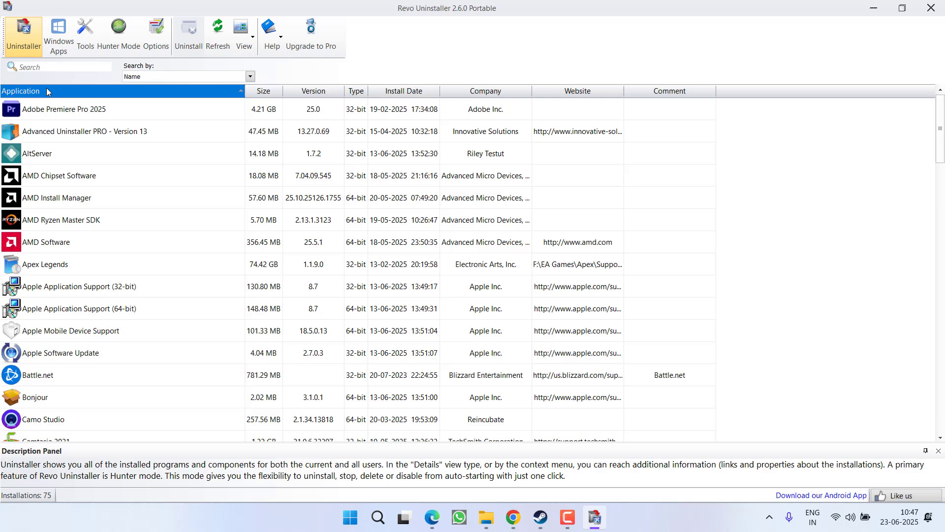
{"action": "left_click", "coordinate": [47, 91]}
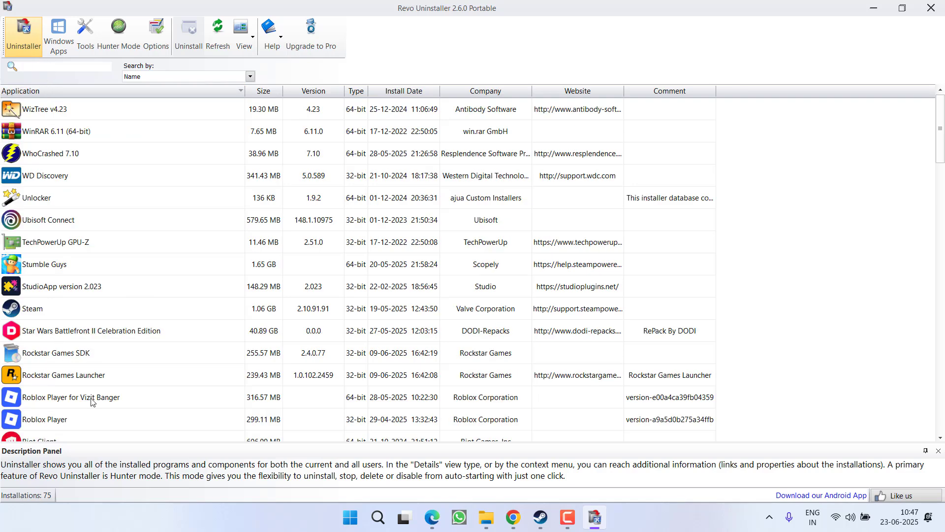
{"action": "left_click", "coordinate": [87, 378]}
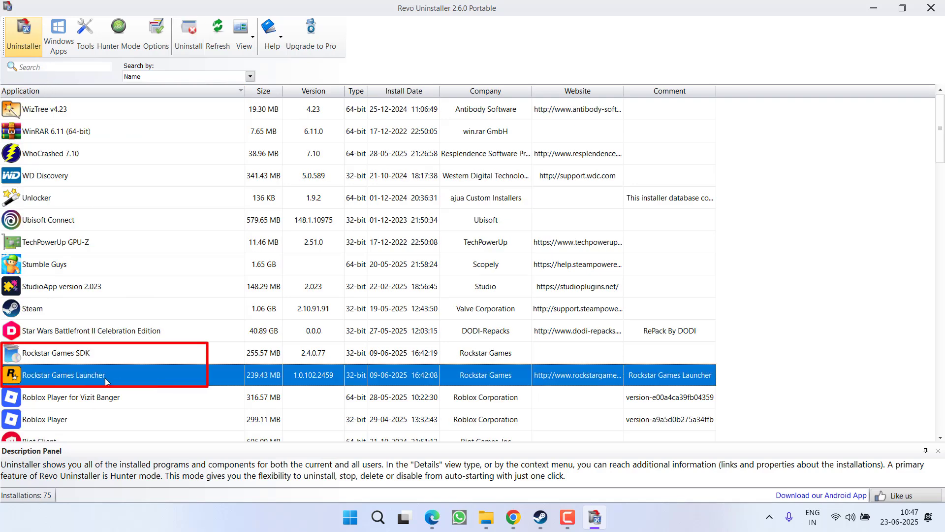
{"action": "left_click", "coordinate": [99, 359]}
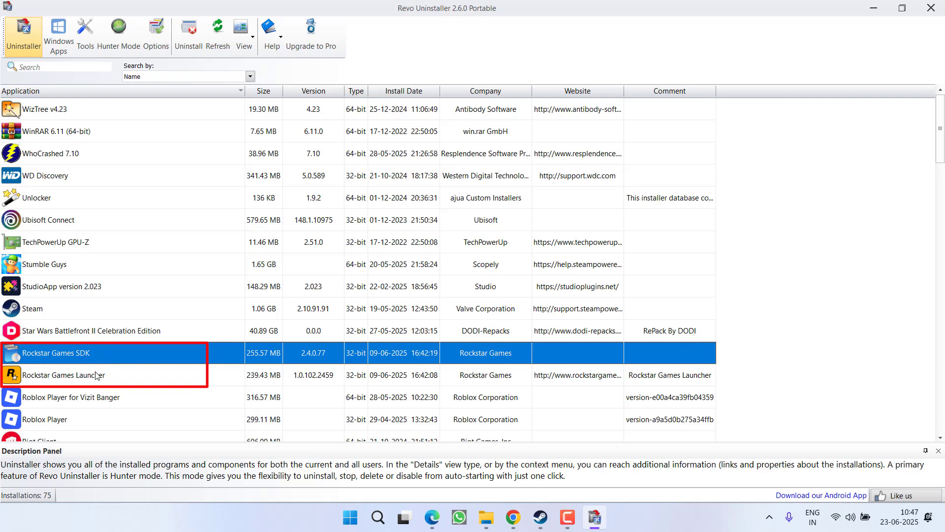
{"action": "left_click", "coordinate": [188, 33]}
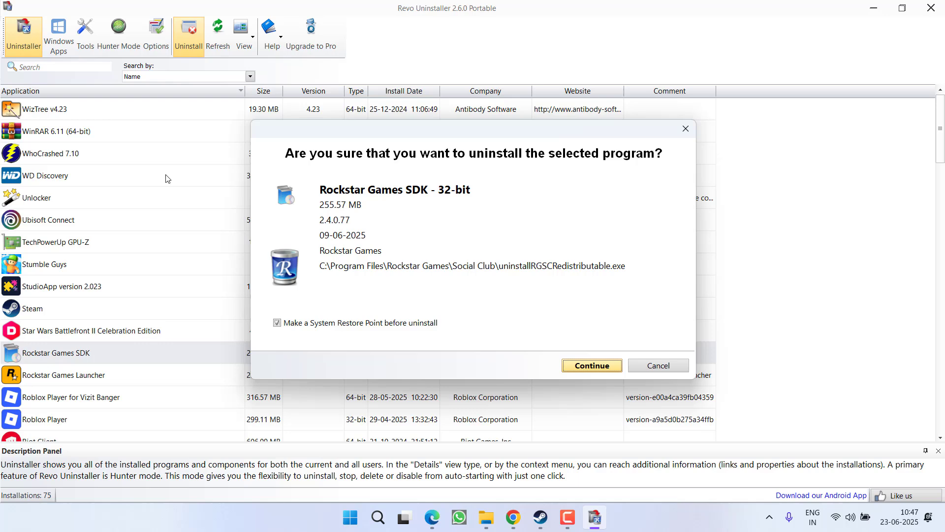
{"action": "left_click", "coordinate": [591, 366]}
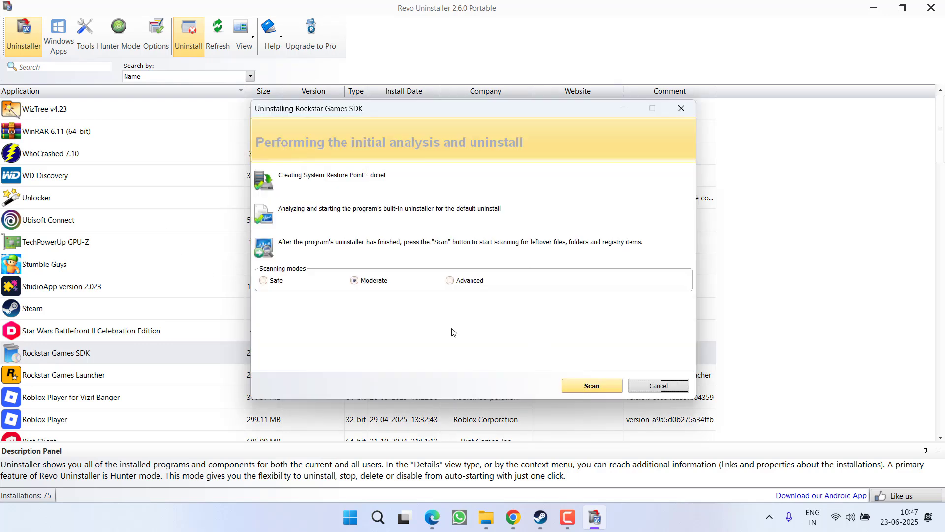
Scan for and delete all of the SDK's leftover registry items, files and folders.
{"action": "left_click", "coordinate": [583, 386]}
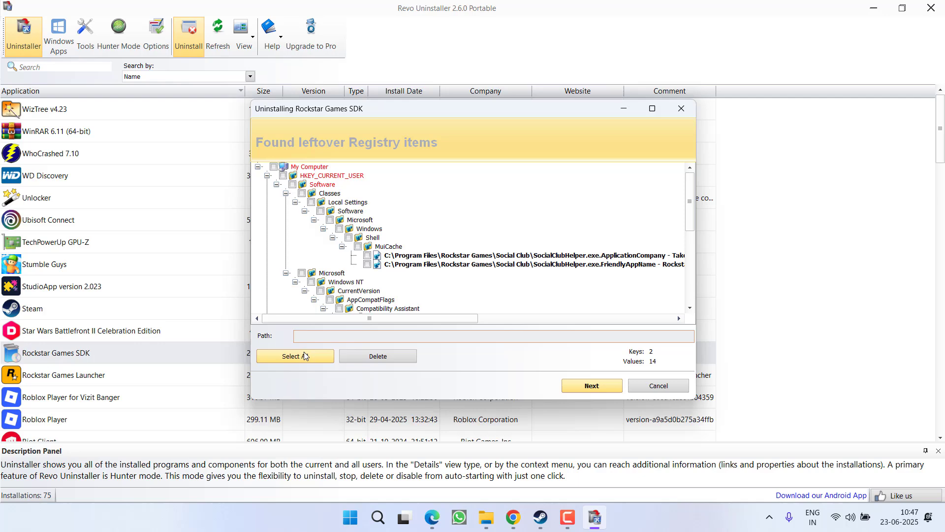
{"action": "left_click", "coordinate": [296, 357]}
{"action": "left_click", "coordinate": [378, 358]}
{"action": "left_click", "coordinate": [498, 284]}
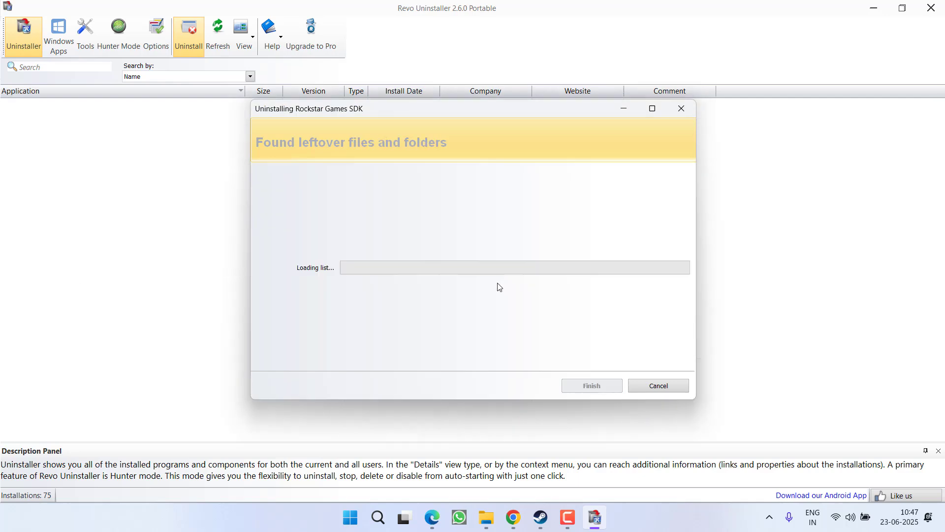
{"action": "left_click", "coordinate": [295, 356]}
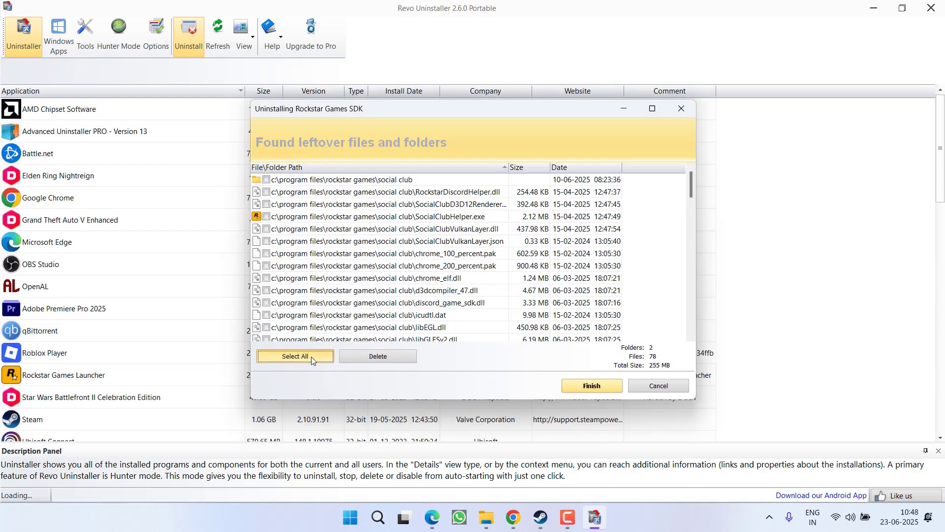
{"action": "left_click", "coordinate": [378, 356]}
{"action": "left_click", "coordinate": [497, 284]}
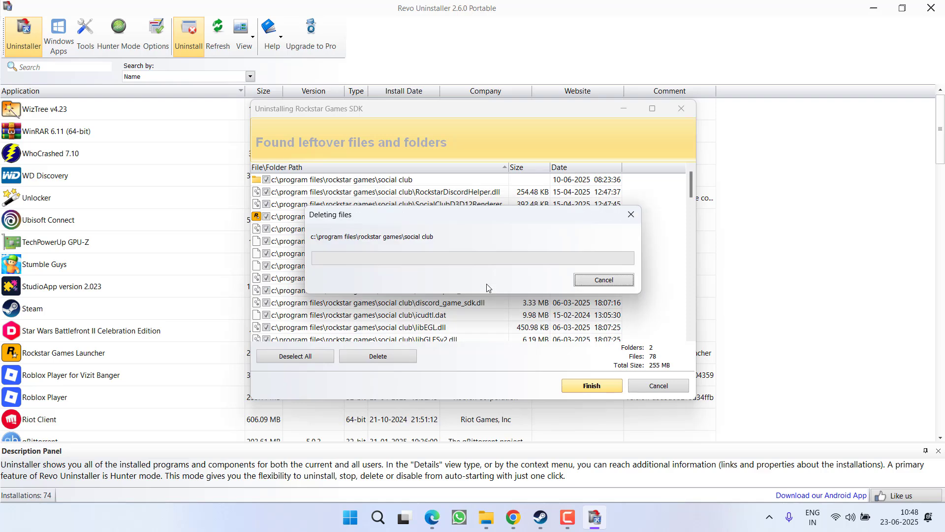
Uninstall Rockstar Games Launcher, also removing its account profile and game data.
{"action": "left_click", "coordinate": [35, 355]}
{"action": "left_click", "coordinate": [188, 35]}
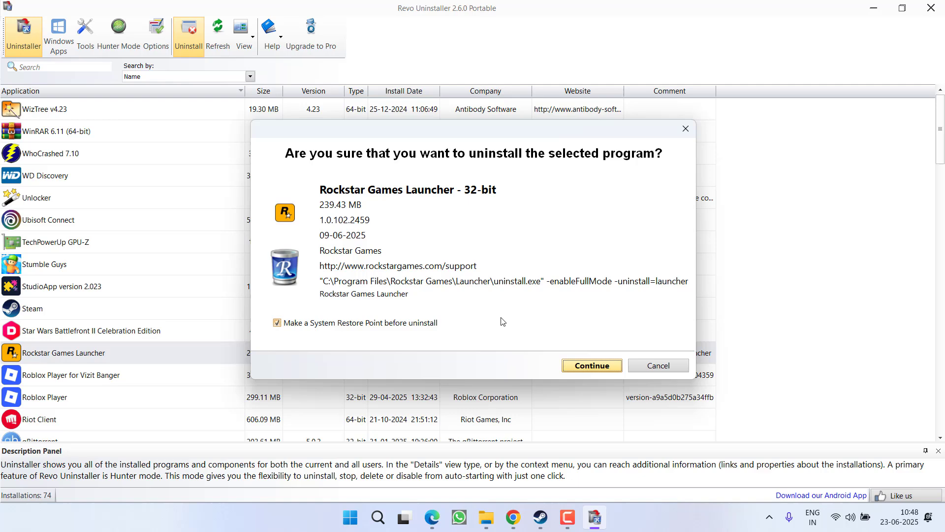
{"action": "left_click", "coordinate": [589, 366]}
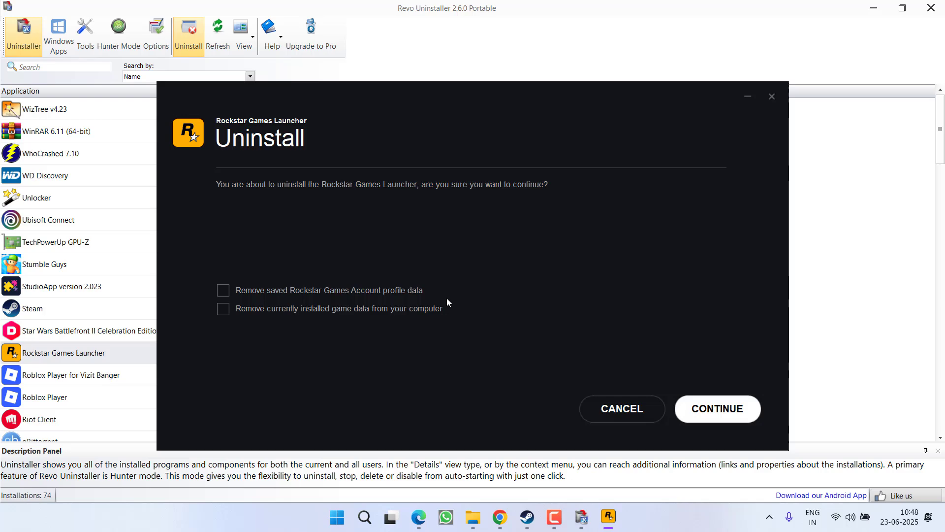
{"action": "left_click", "coordinate": [443, 296]}
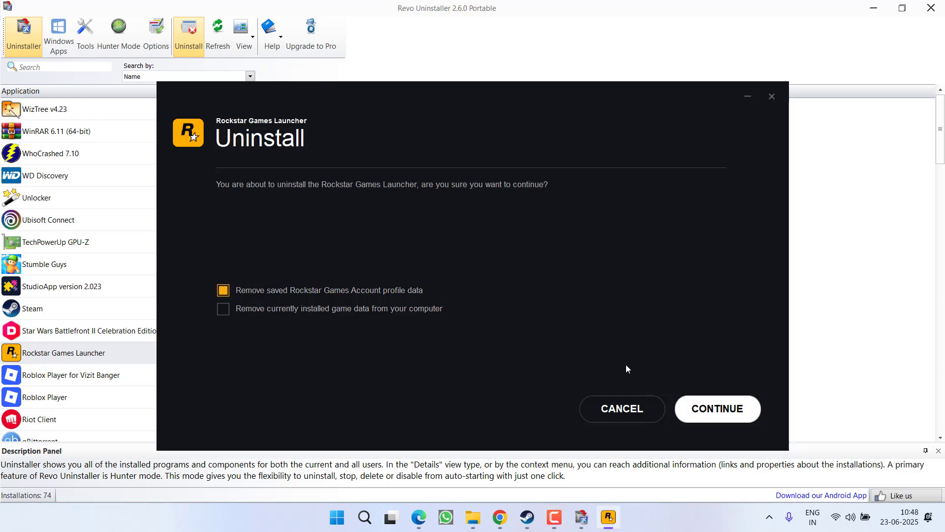
{"action": "left_click", "coordinate": [410, 309]}
{"action": "left_click", "coordinate": [716, 408]}
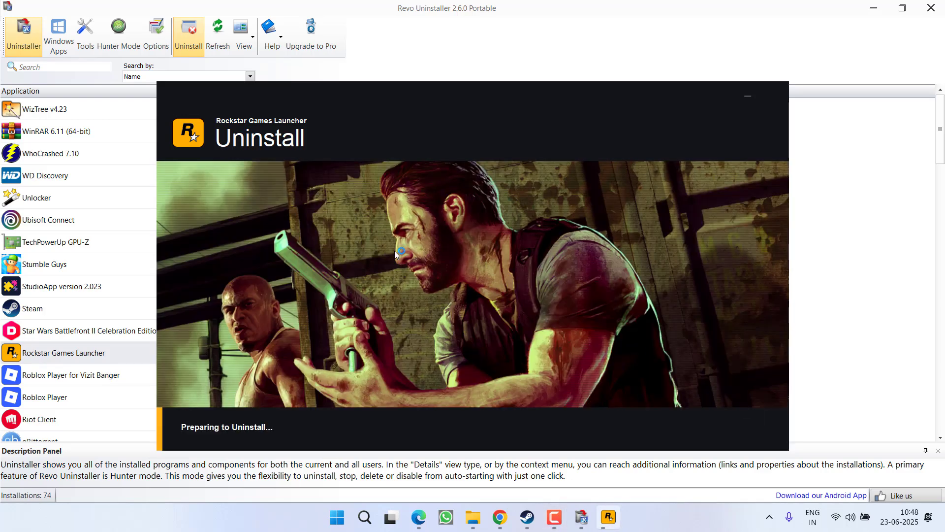
{"action": "left_click", "coordinate": [609, 315]}
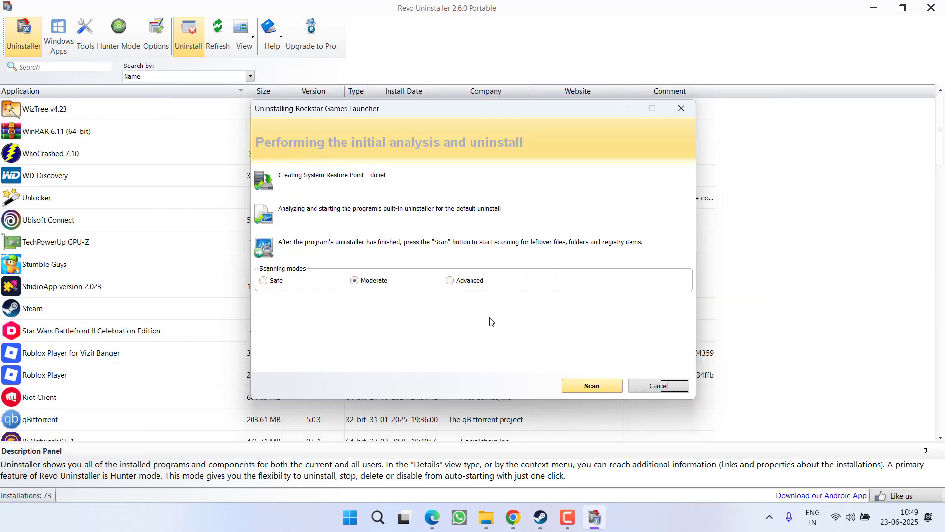
Scan for the launcher's leftovers and delete the found registry items.
{"action": "left_click", "coordinate": [581, 387]}
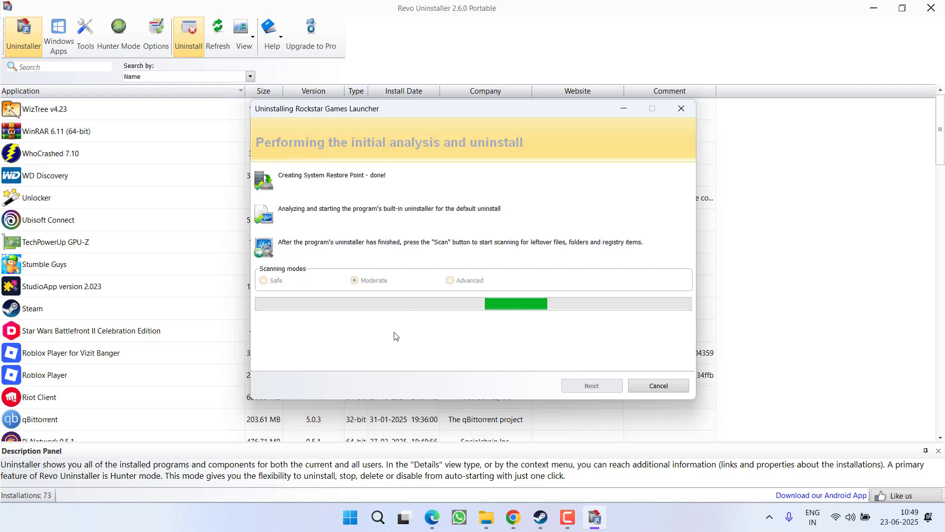
{"action": "left_click", "coordinate": [378, 357]}
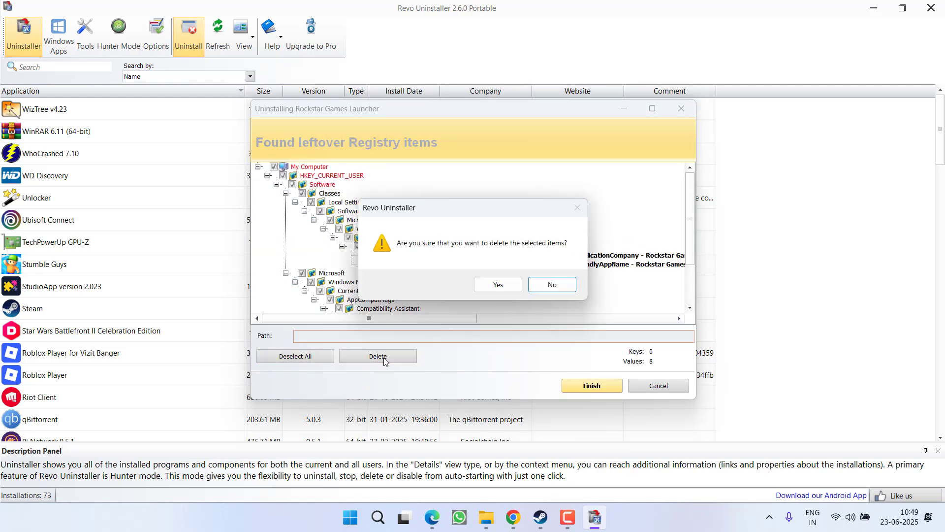
{"action": "left_click", "coordinate": [496, 286]}
{"action": "left_click", "coordinate": [152, 264]}
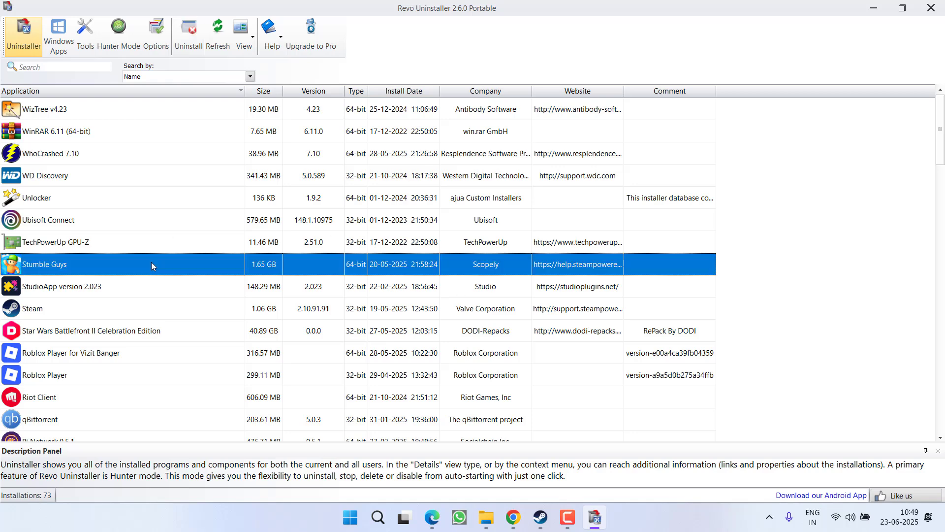
Close Revo Uninstaller and both Revo Uninstaller folder windows.
{"action": "left_click", "coordinate": [930, 8]}
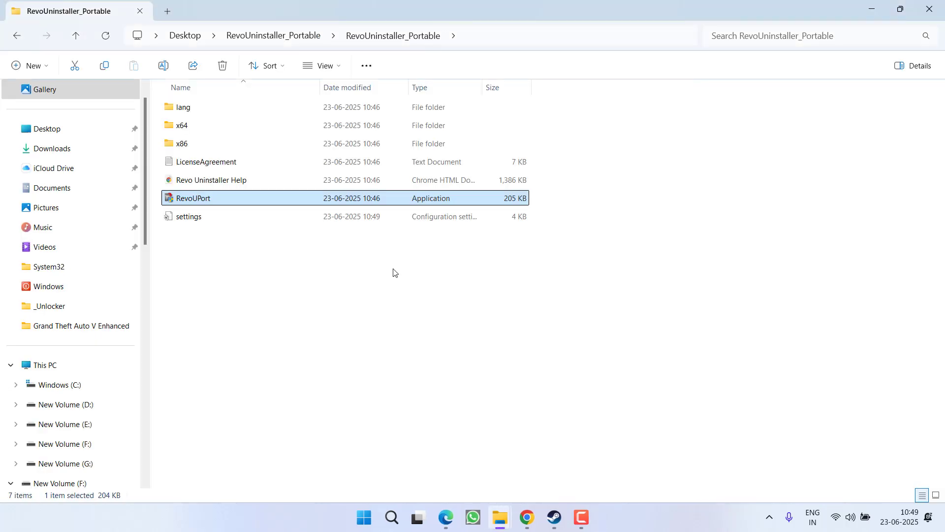
{"action": "left_click", "coordinate": [930, 8]}
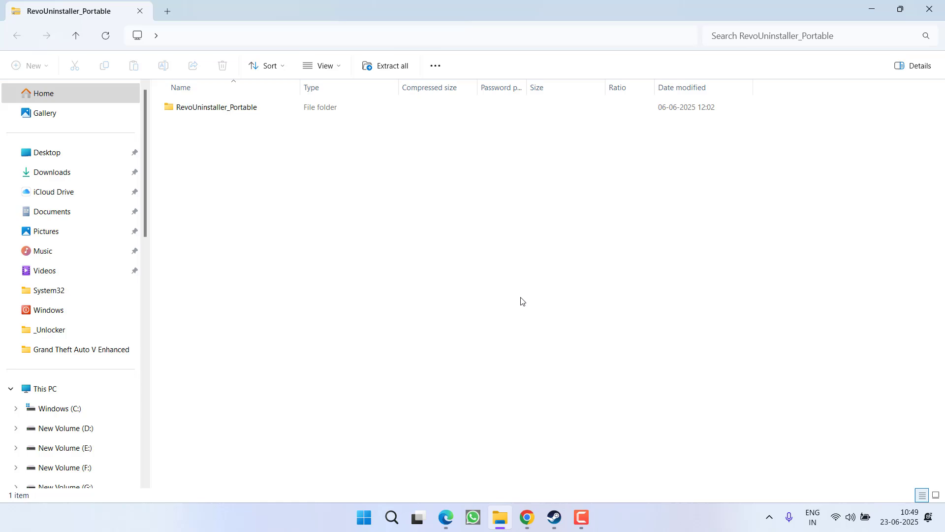
{"action": "left_click", "coordinate": [929, 8]}
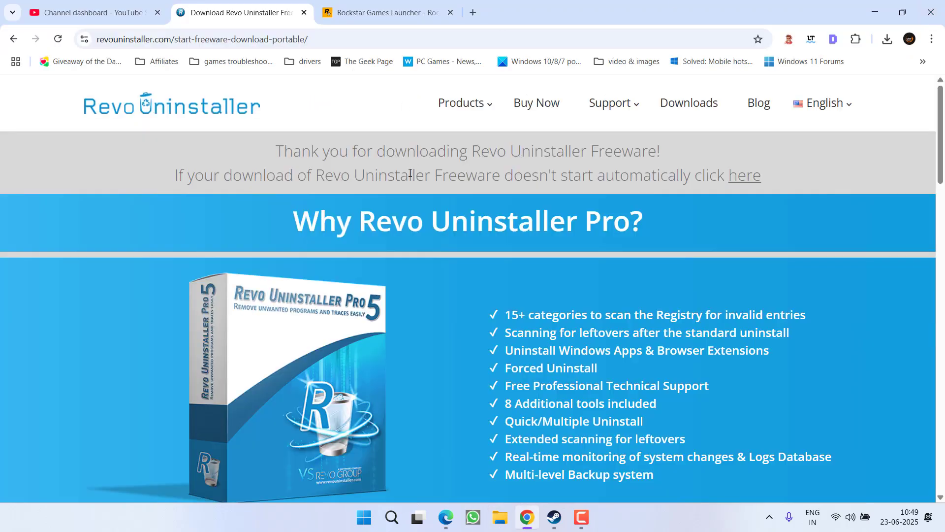
Save the Rockstar Games Launcher Windows installer to the desktop.
{"action": "left_click", "coordinate": [384, 12]}
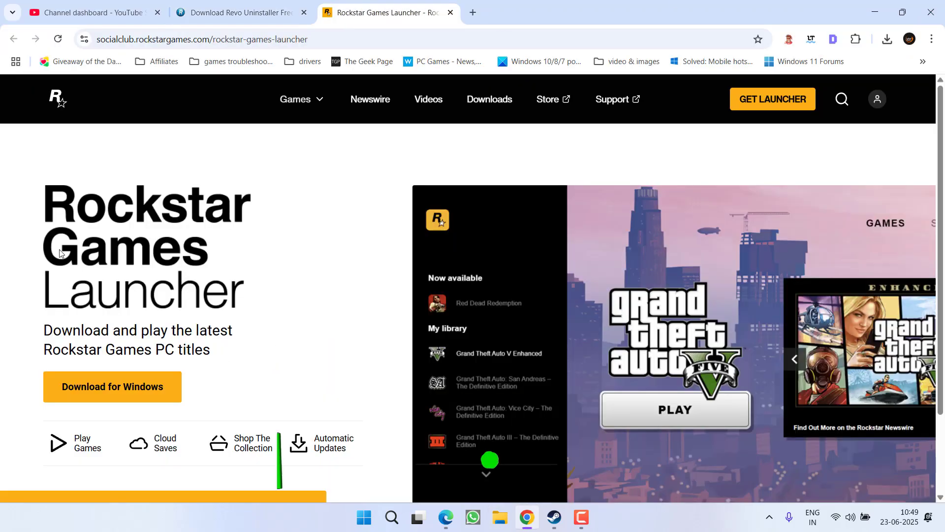
{"action": "left_click", "coordinate": [120, 387]}
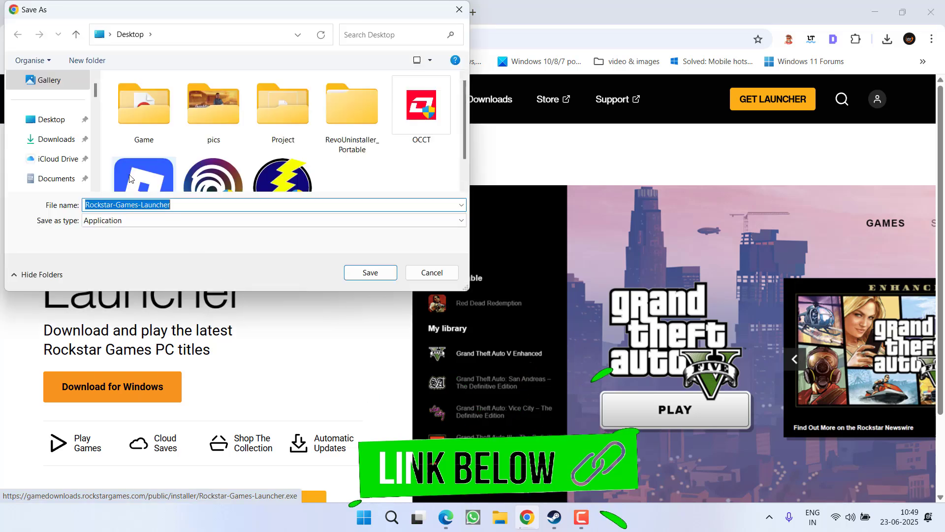
{"action": "left_click", "coordinate": [370, 273]}
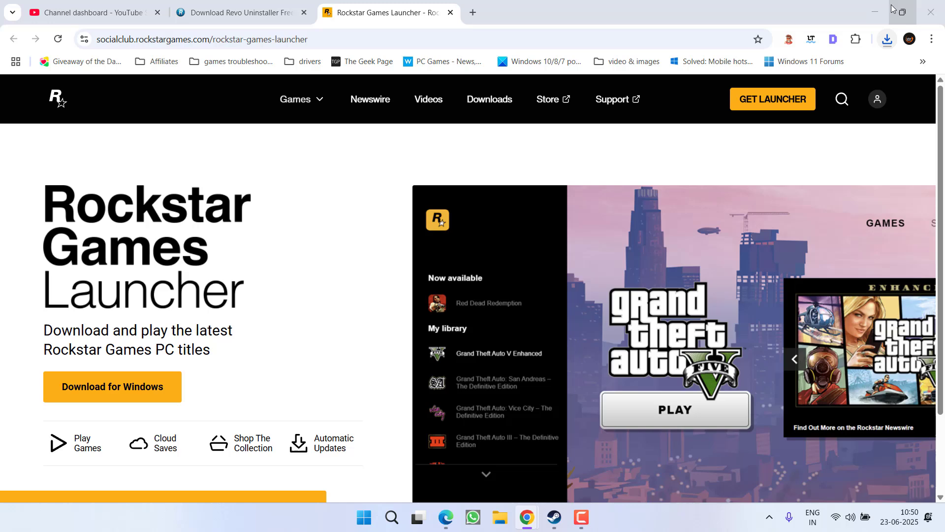
Run the launcher installer, approving its admin prompt and the SDK prerequisite prompt.
{"action": "left_click", "coordinate": [875, 13]}
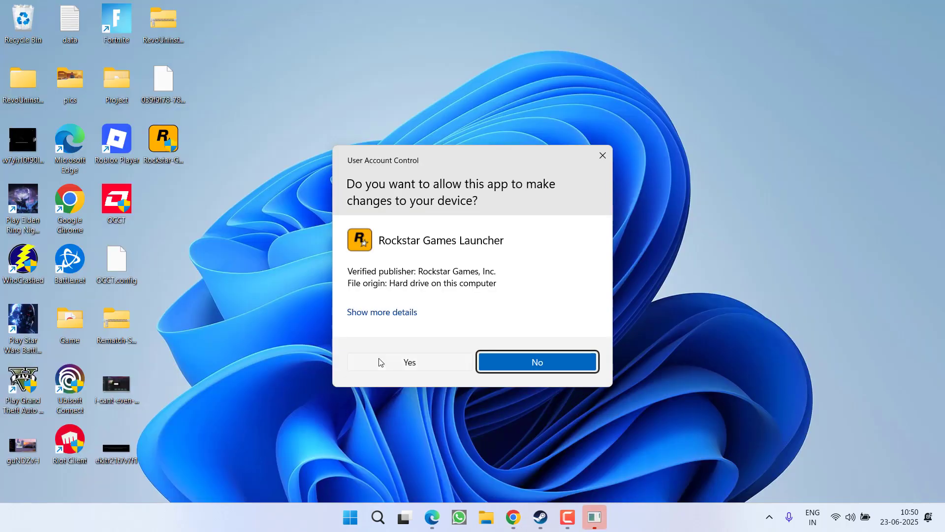
{"action": "left_click", "coordinate": [405, 362]}
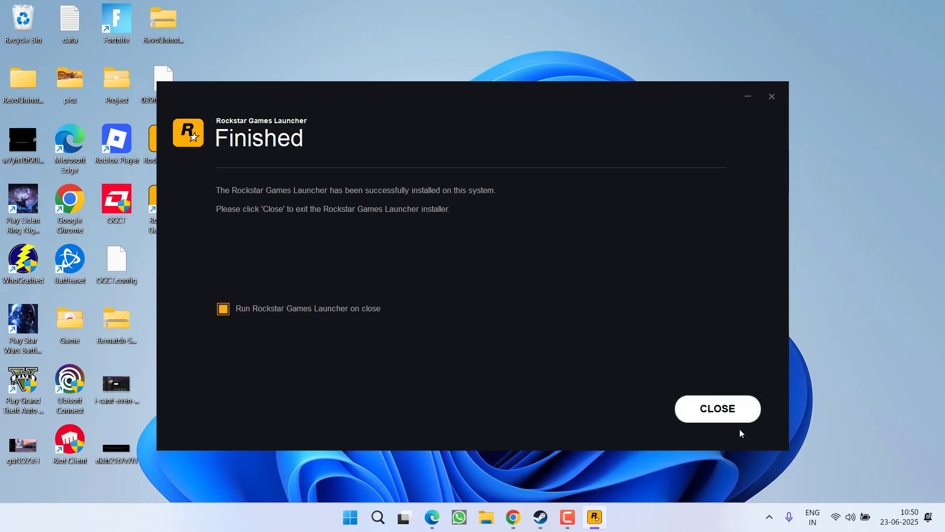
{"action": "left_click", "coordinate": [718, 408]}
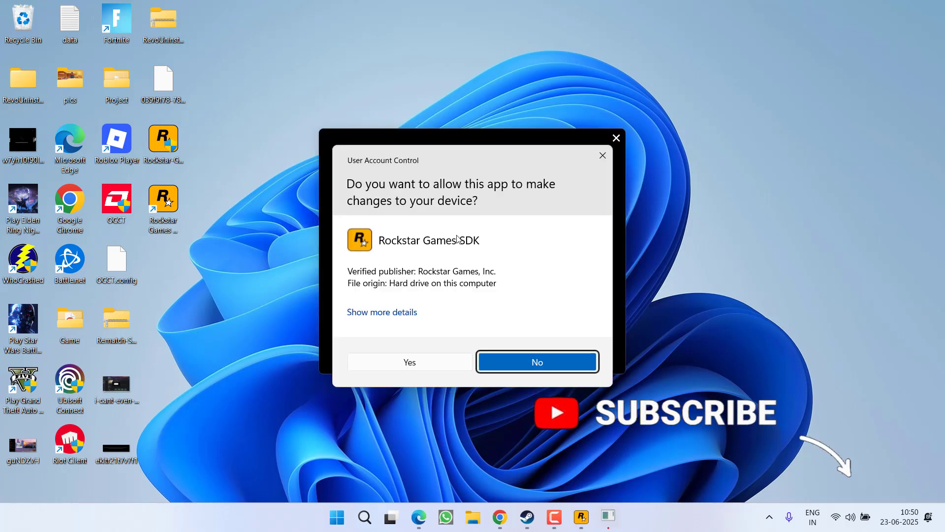
{"action": "left_click", "coordinate": [414, 361]}
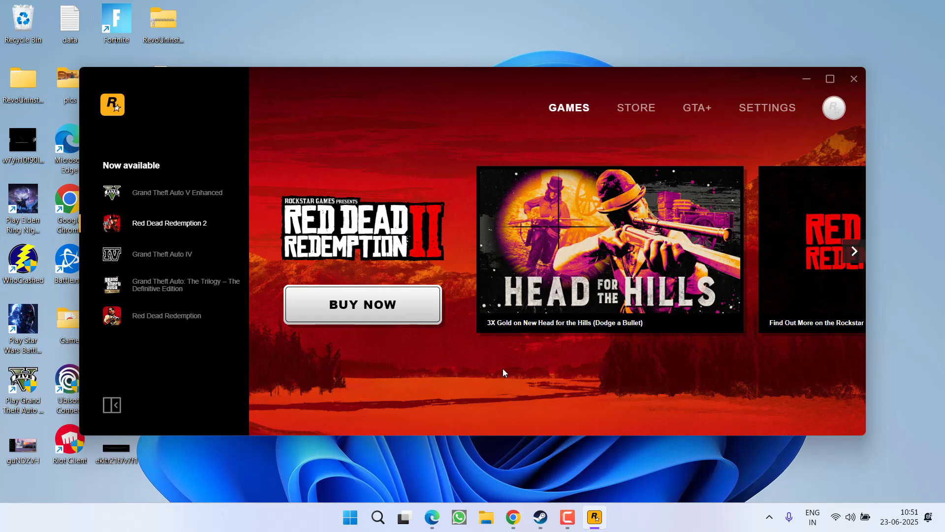
Close Rockstar Games Launcher and open the Services console with services.msc.
{"action": "left_click", "coordinate": [854, 79]}
{"action": "right_click", "coordinate": [363, 517]}
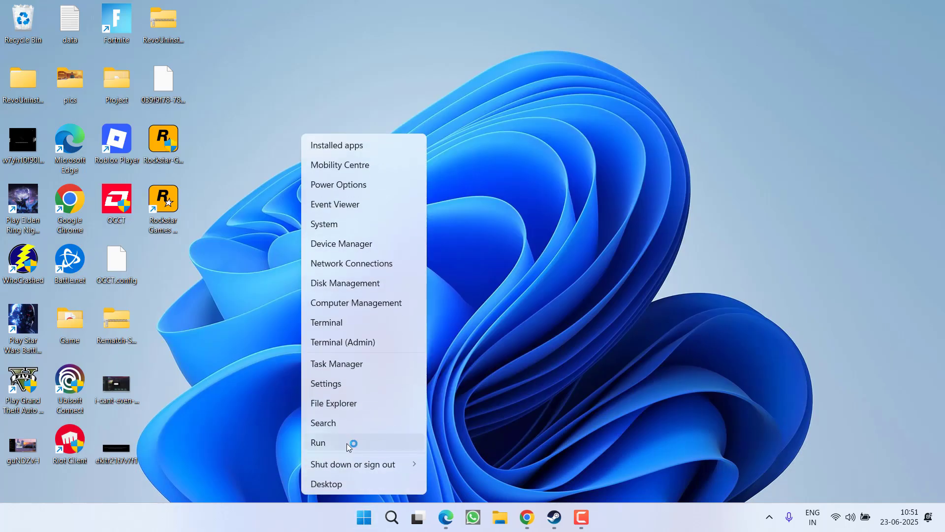
{"action": "left_click", "coordinate": [346, 443]}
{"action": "type", "text": "services.msc"}
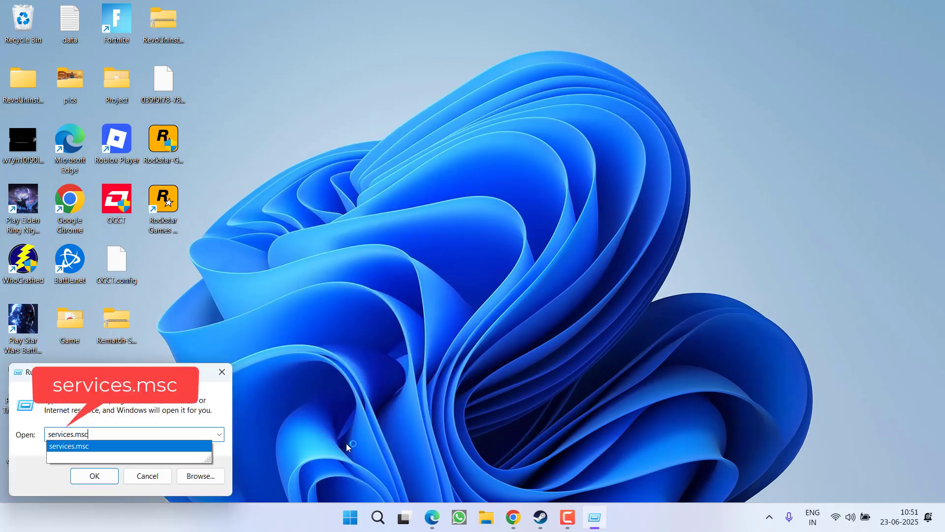
{"action": "key", "text": "Return"}
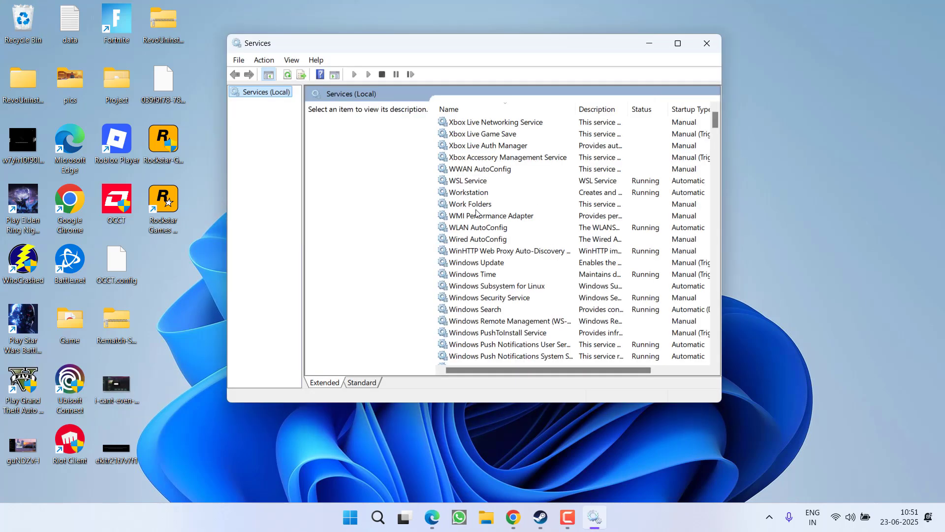
Set Program Compatibility Assistant Service's startup type to Automatic, then minimize Services.
{"action": "left_click", "coordinate": [470, 204]}
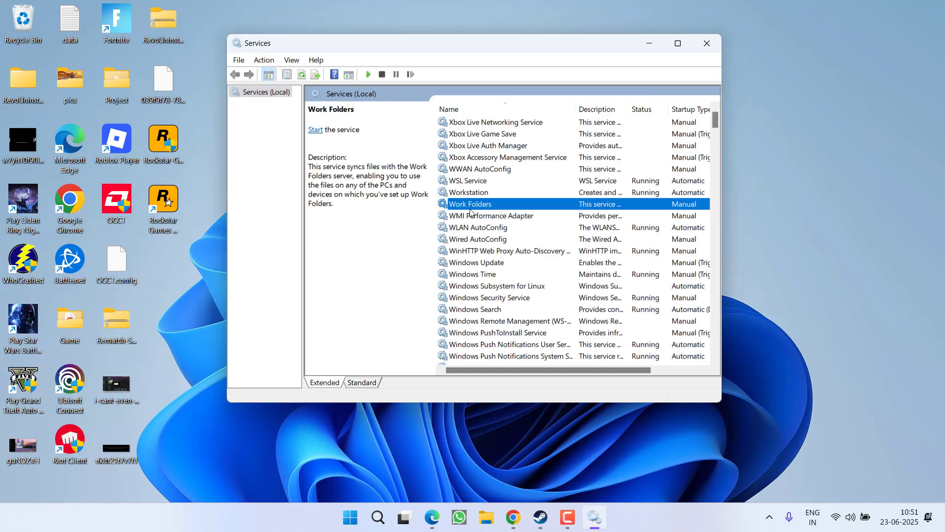
{"action": "key", "text": "p"}
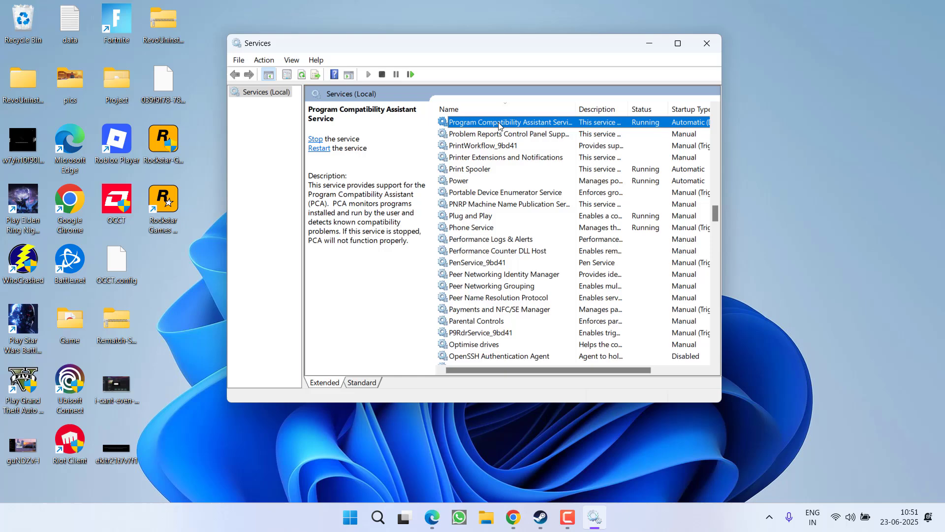
{"action": "double_click", "coordinate": [499, 123]}
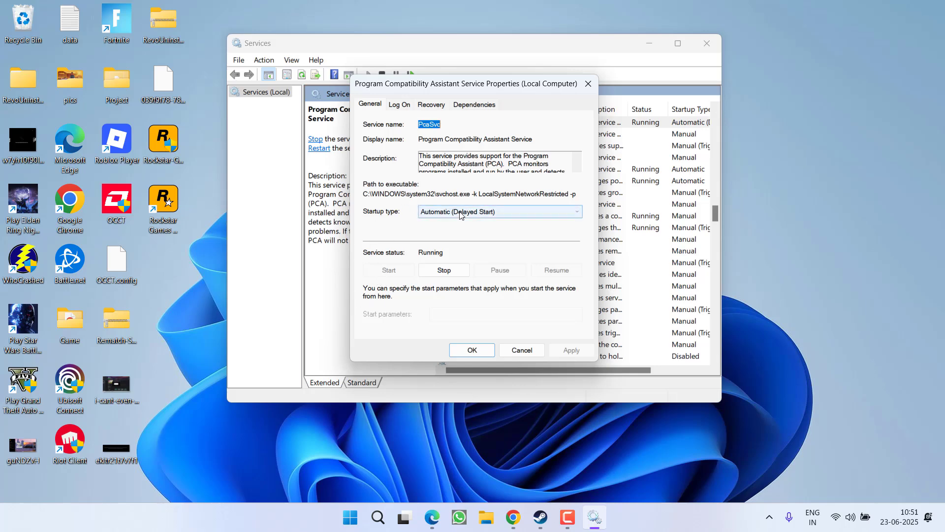
{"action": "left_click", "coordinate": [499, 212]}
{"action": "left_click", "coordinate": [450, 232]}
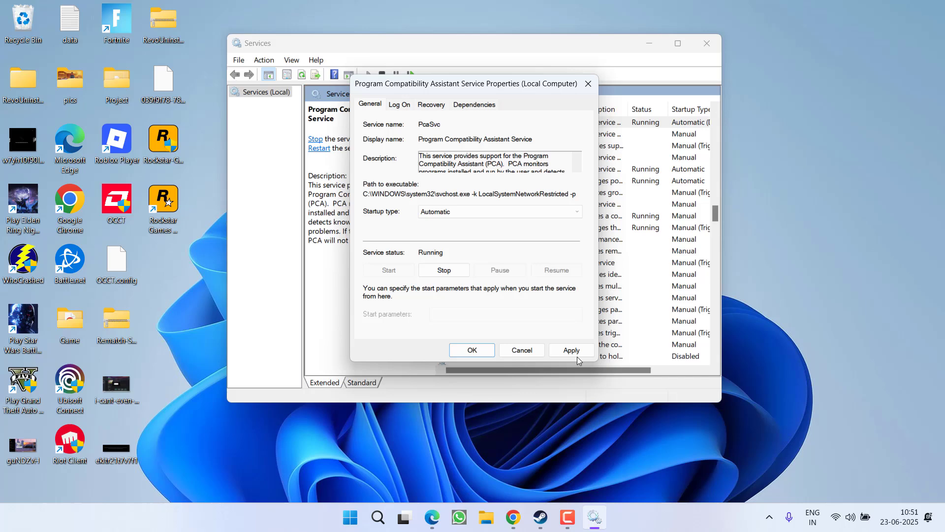
{"action": "left_click", "coordinate": [570, 350]}
{"action": "left_click", "coordinate": [476, 350]}
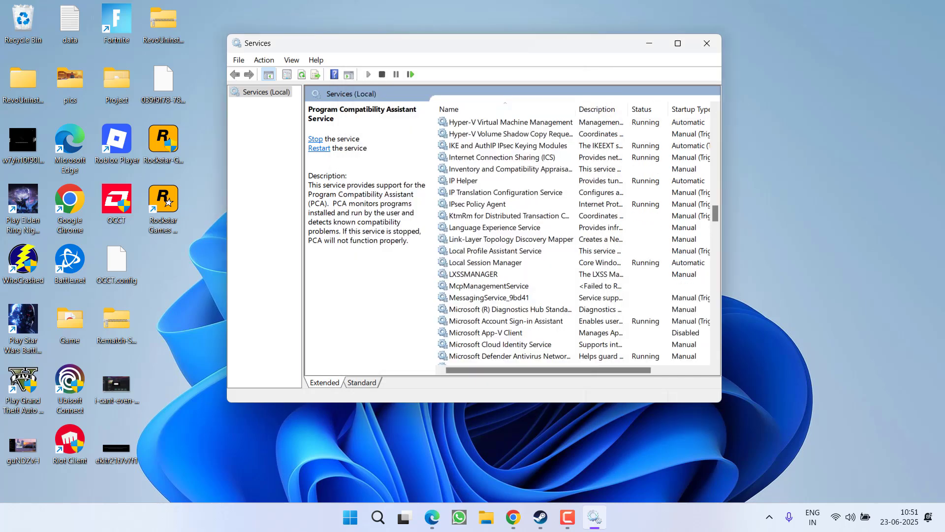
{"action": "left_click", "coordinate": [651, 44]}
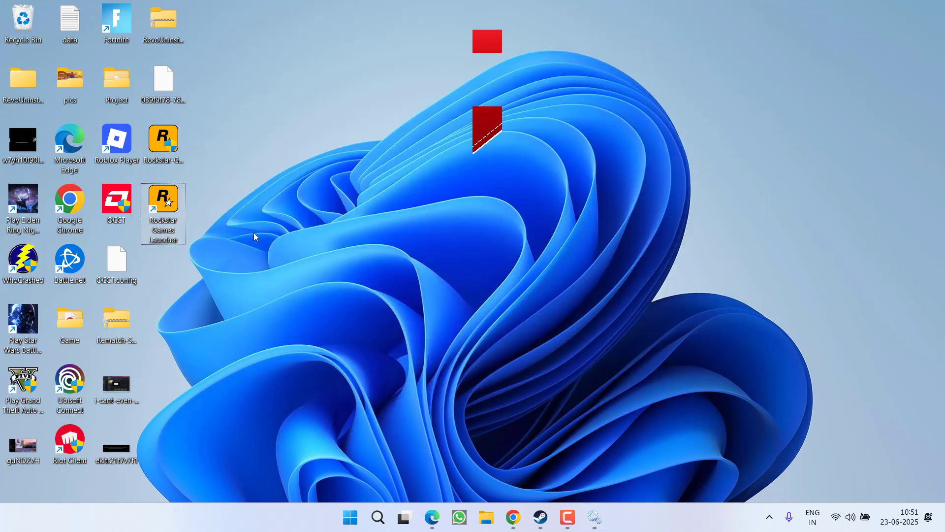